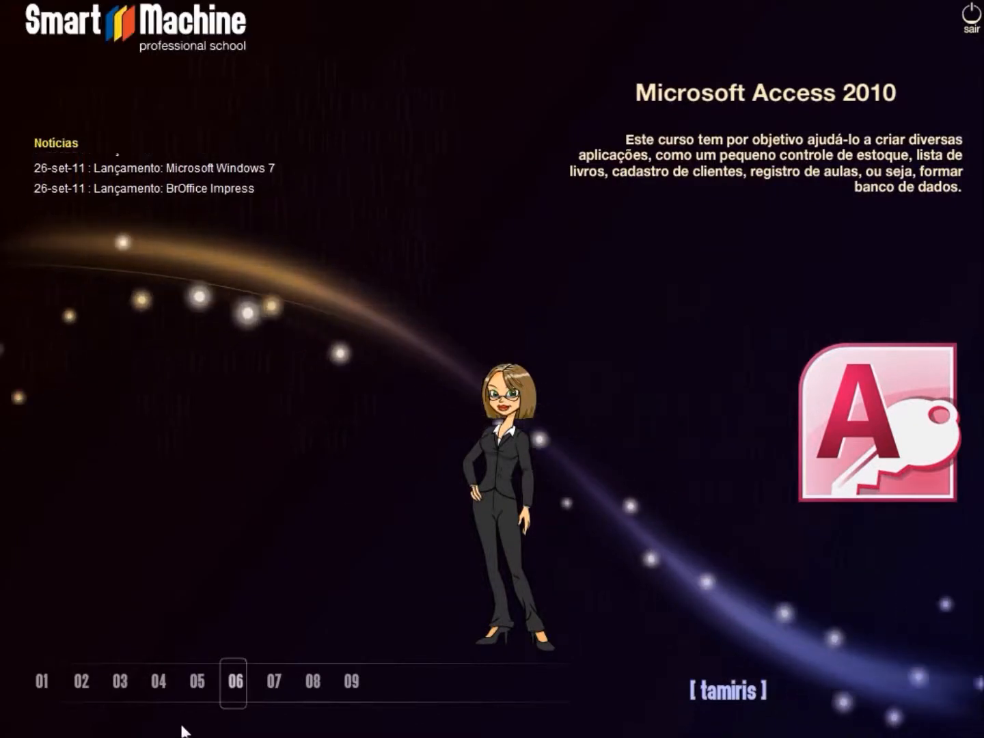
Open lesson 05, Relacionamentos, of the Microsoft Access 2010 course and start its topic 1 lesson.
left_click(203, 693)
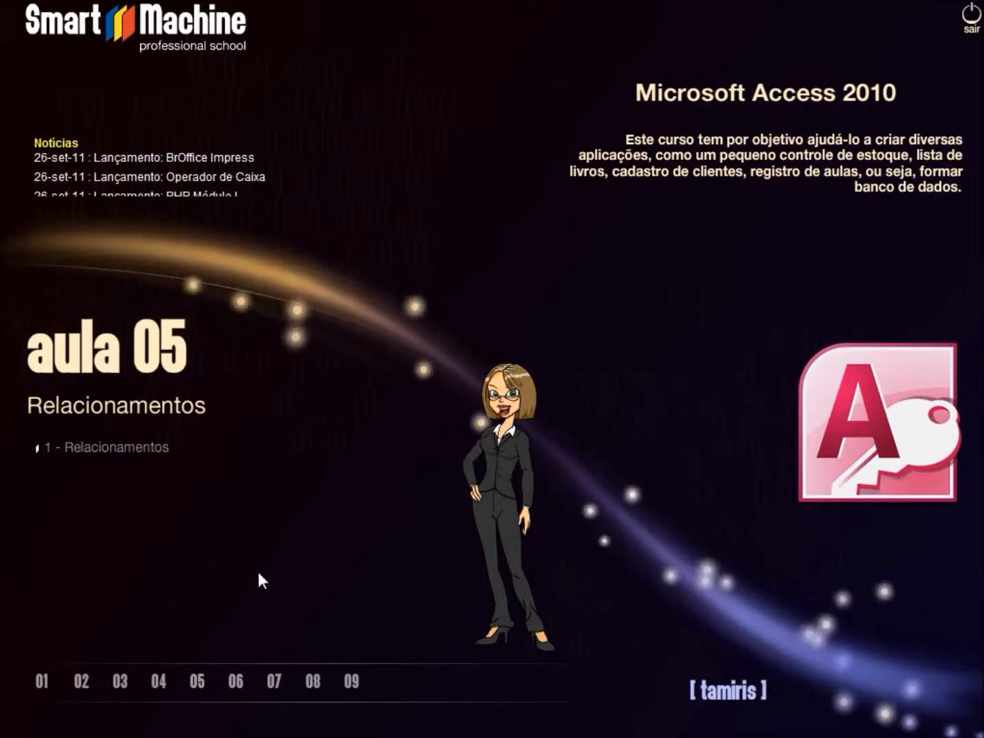
left_click(110, 453)
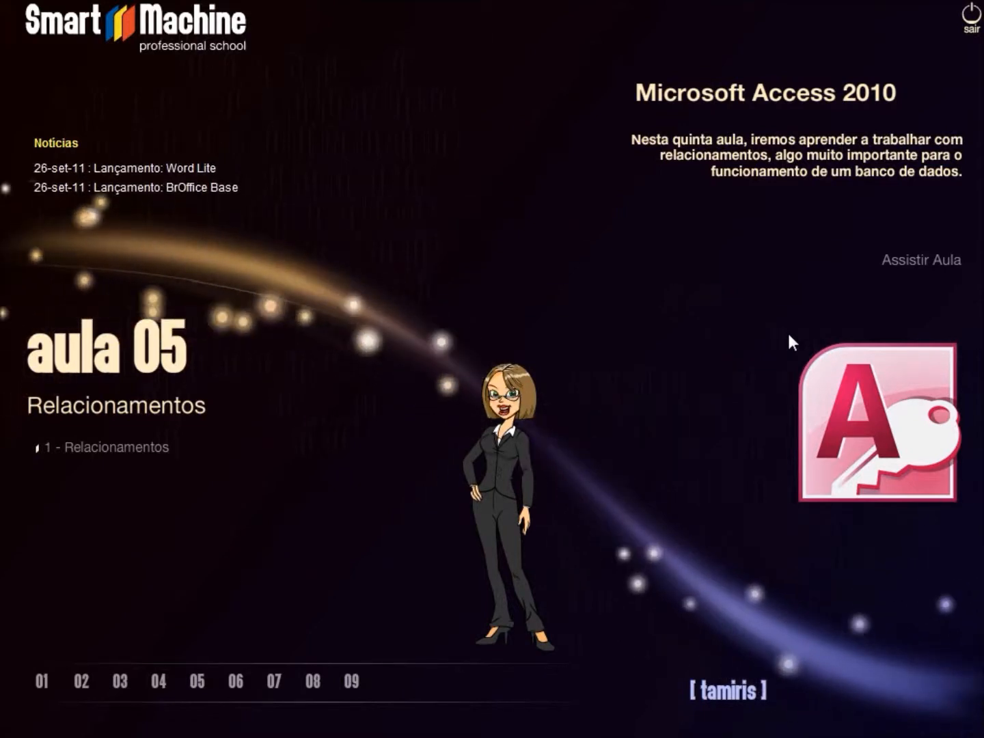
left_click(943, 268)
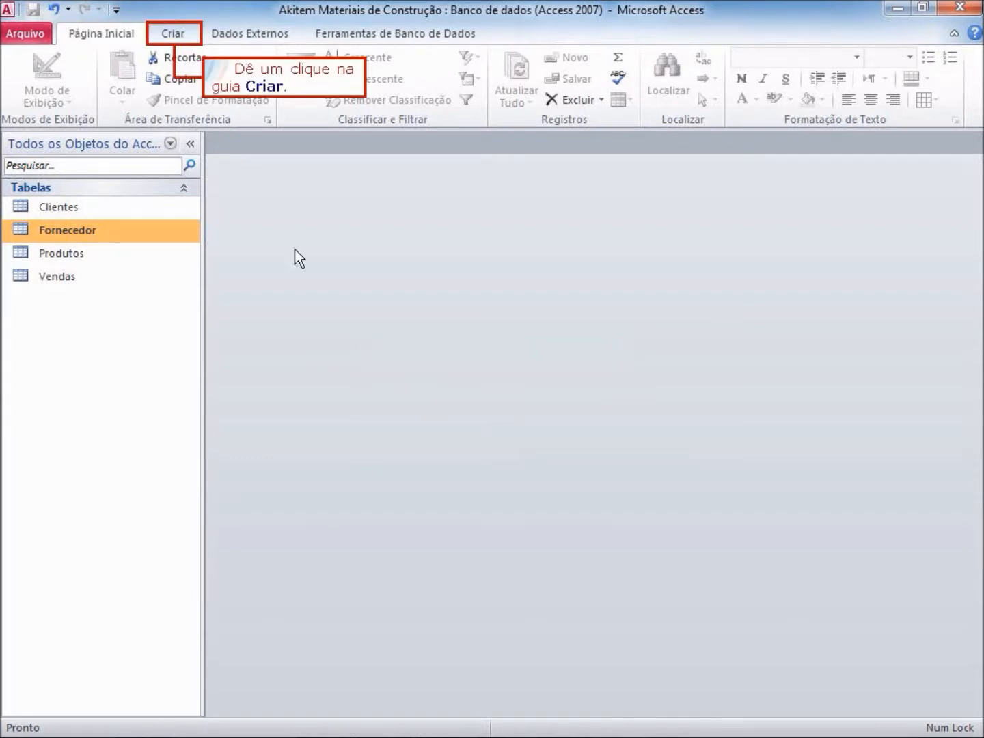
Create a new table in Design view and save it as Devedores on closing.
left_click(176, 33)
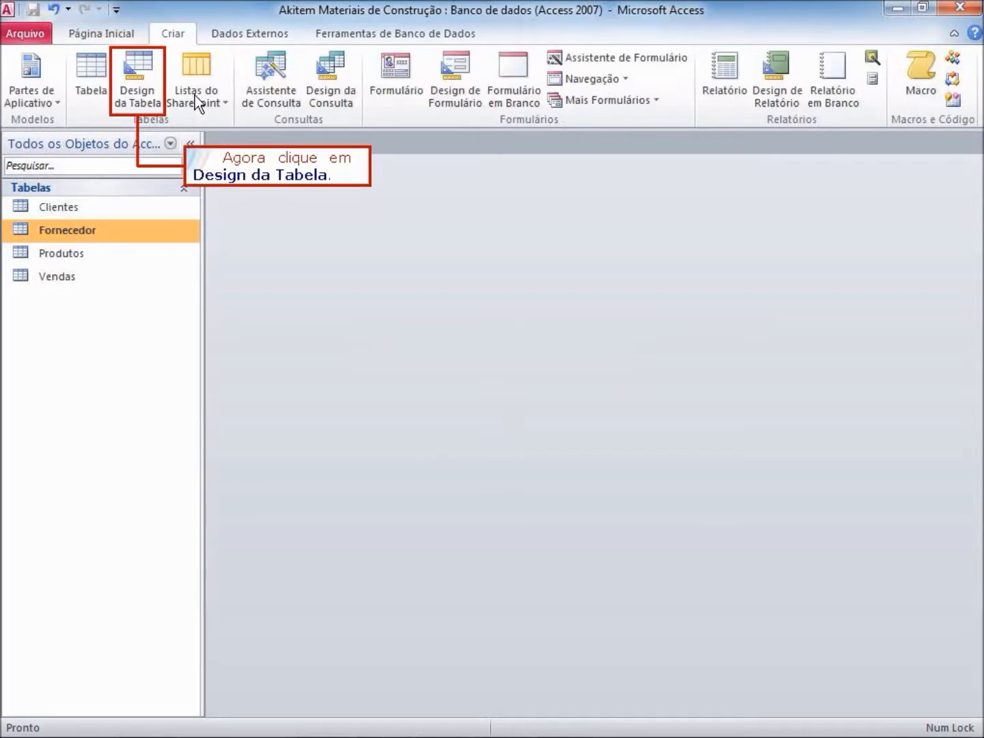
left_click(137, 85)
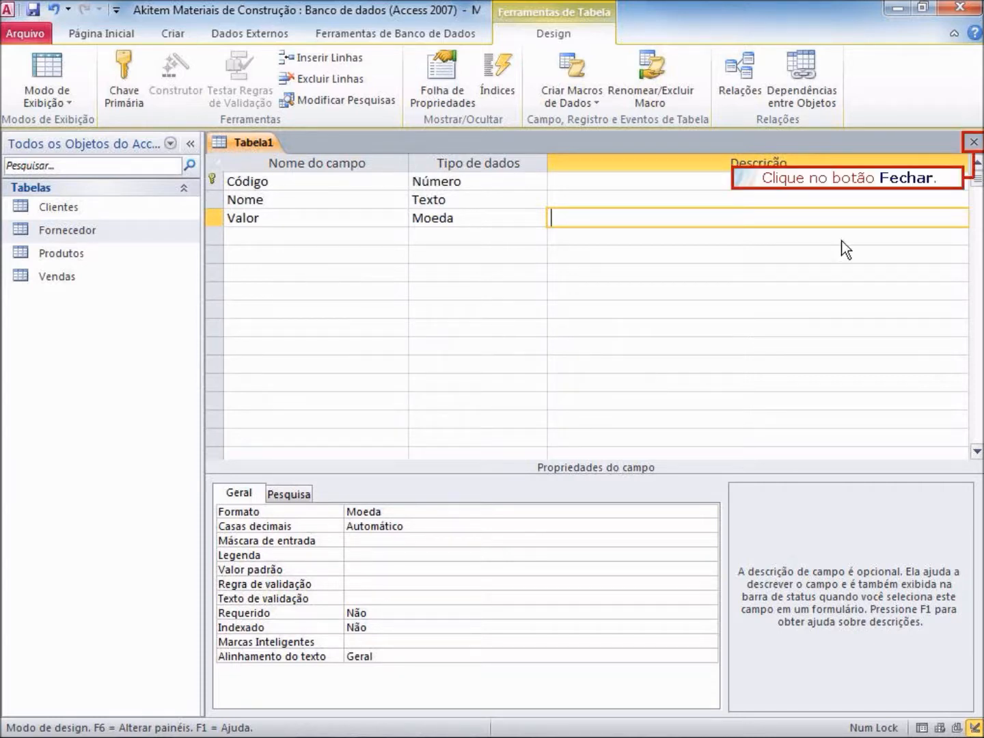
left_click(973, 141)
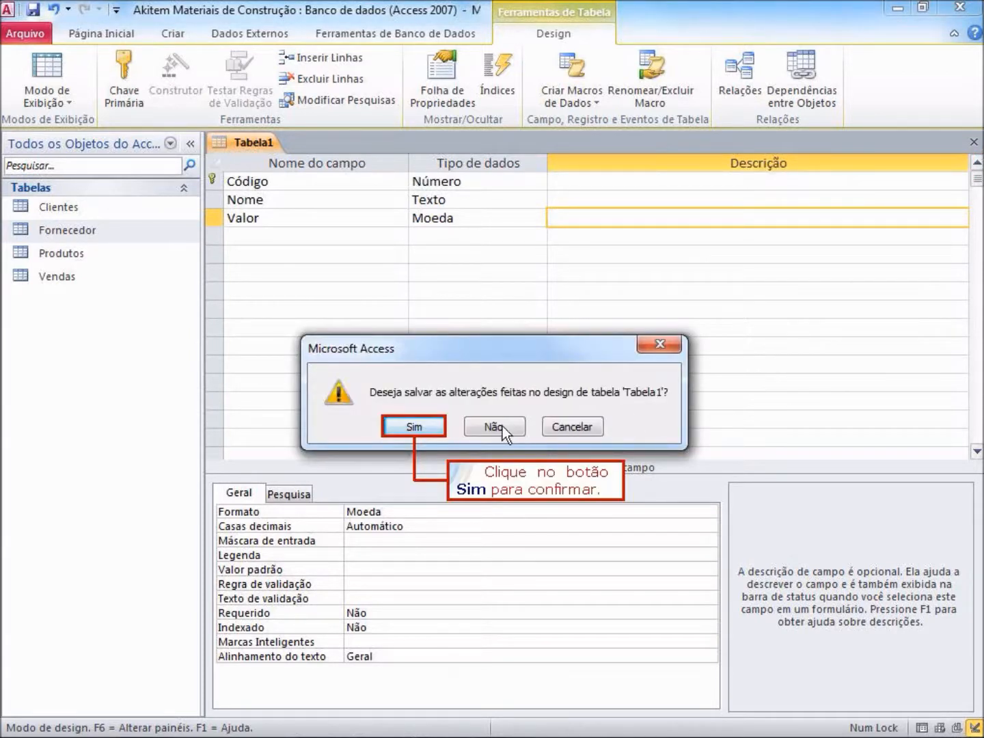
left_click(414, 426)
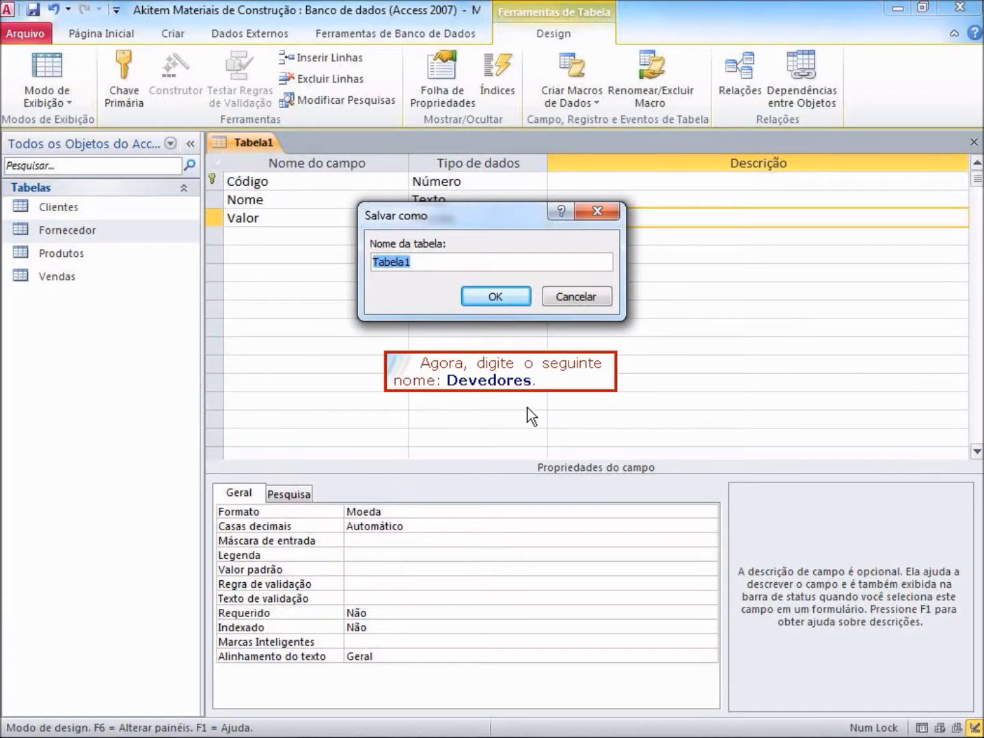
type("Devedores")
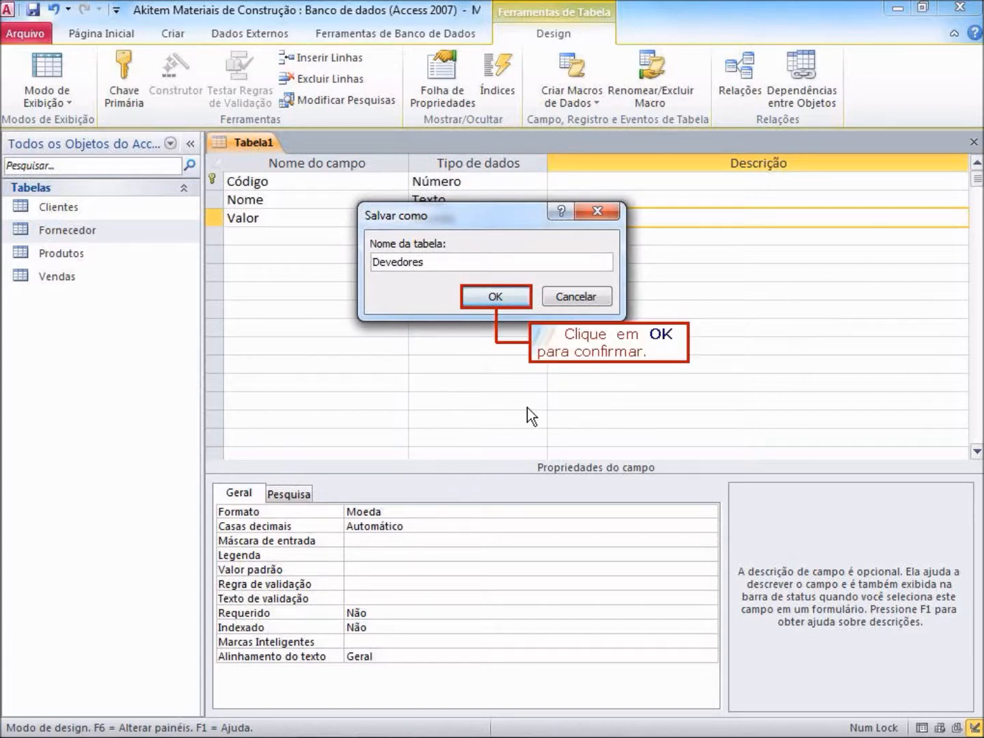
left_click(513, 301)
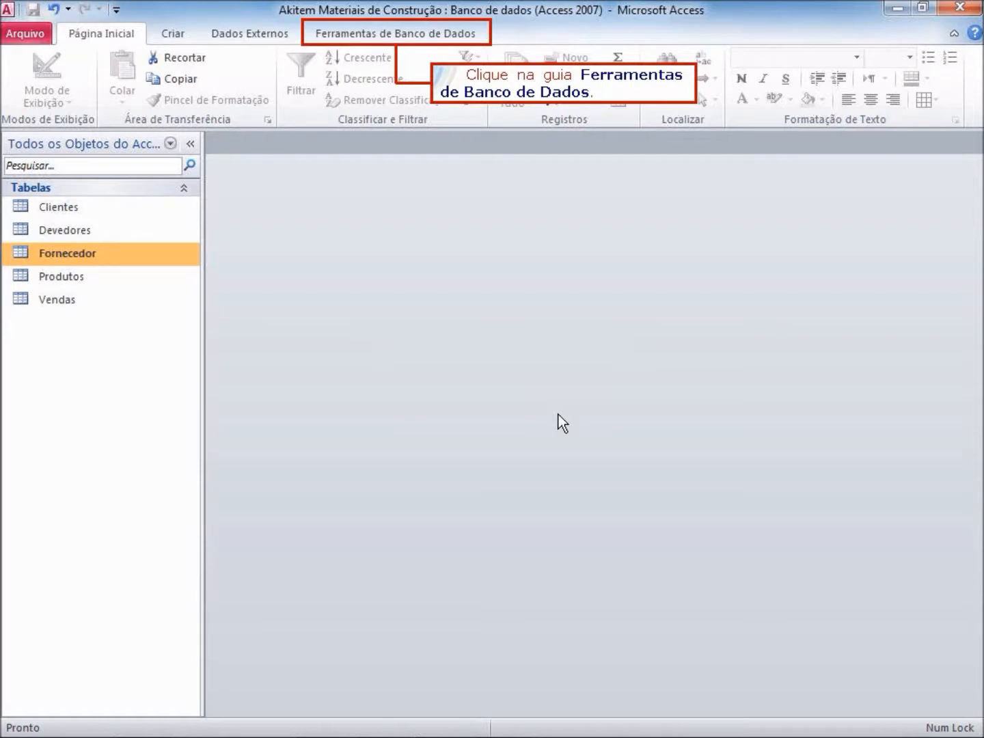
Open the database relationships layout and add the Clientes and Devedores tables to it.
left_click(415, 34)
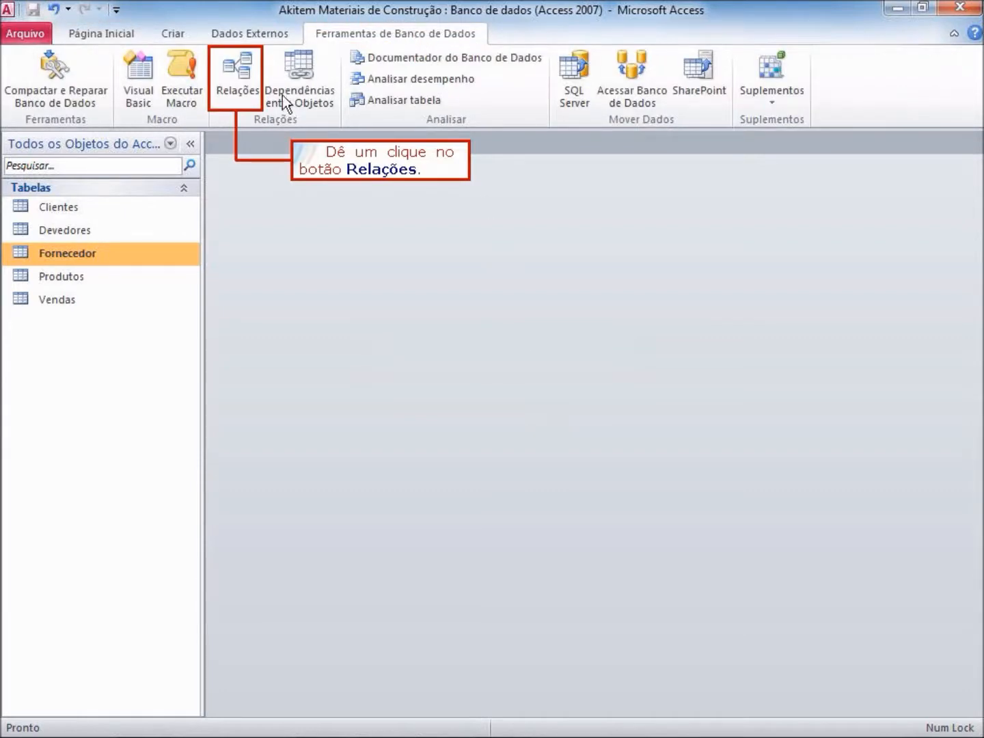
left_click(244, 88)
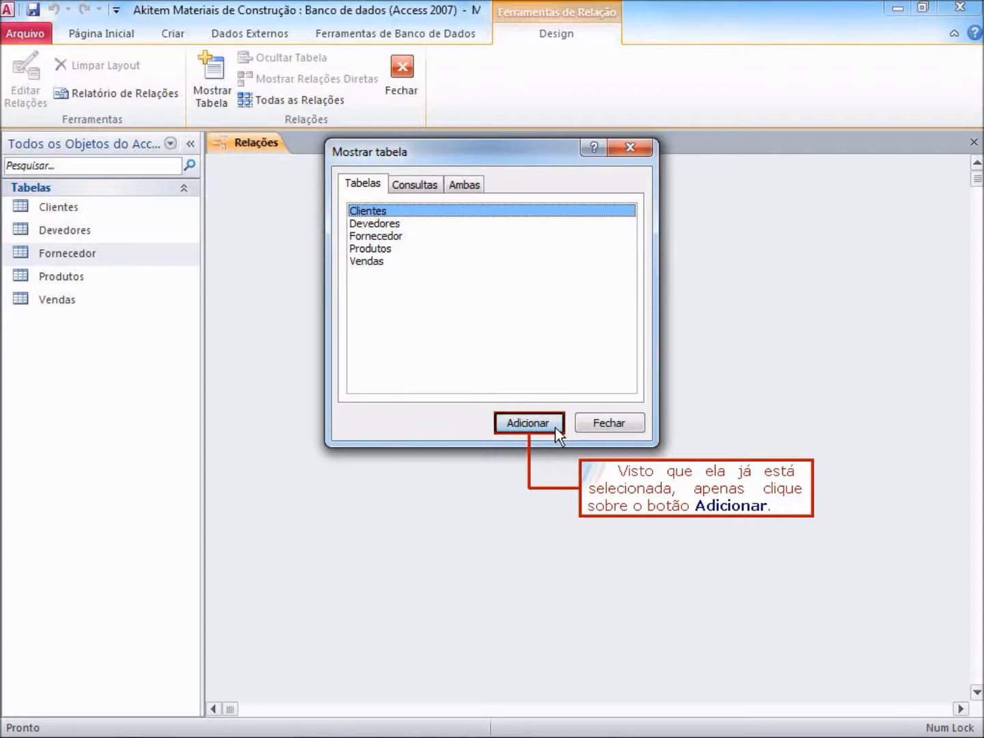
left_click(555, 428)
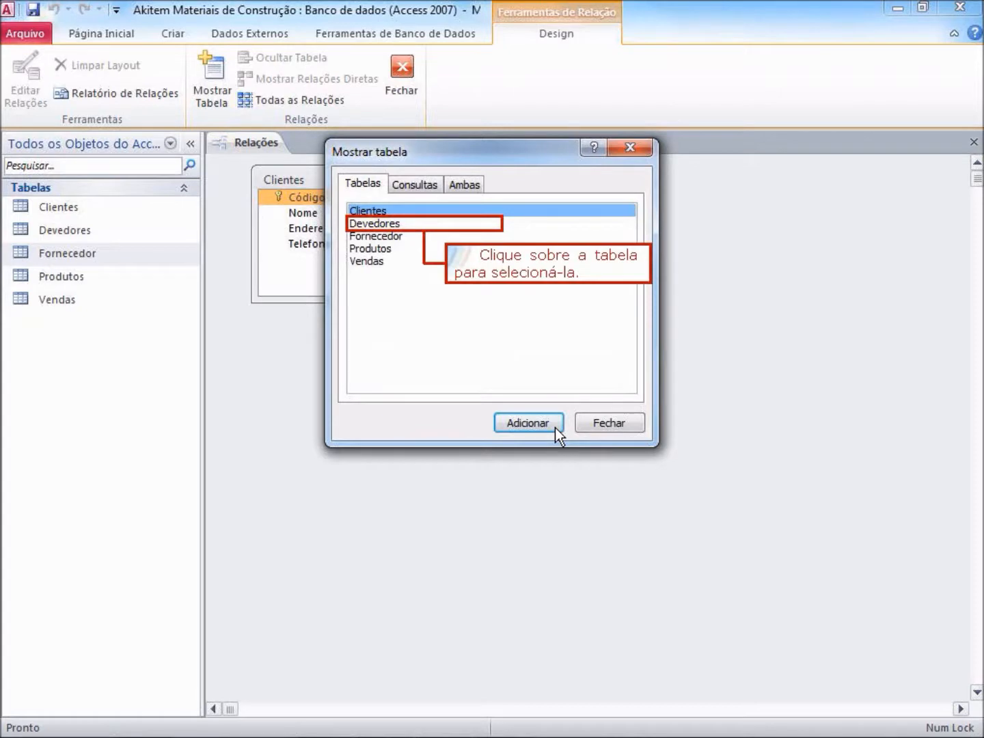
left_click(490, 223)
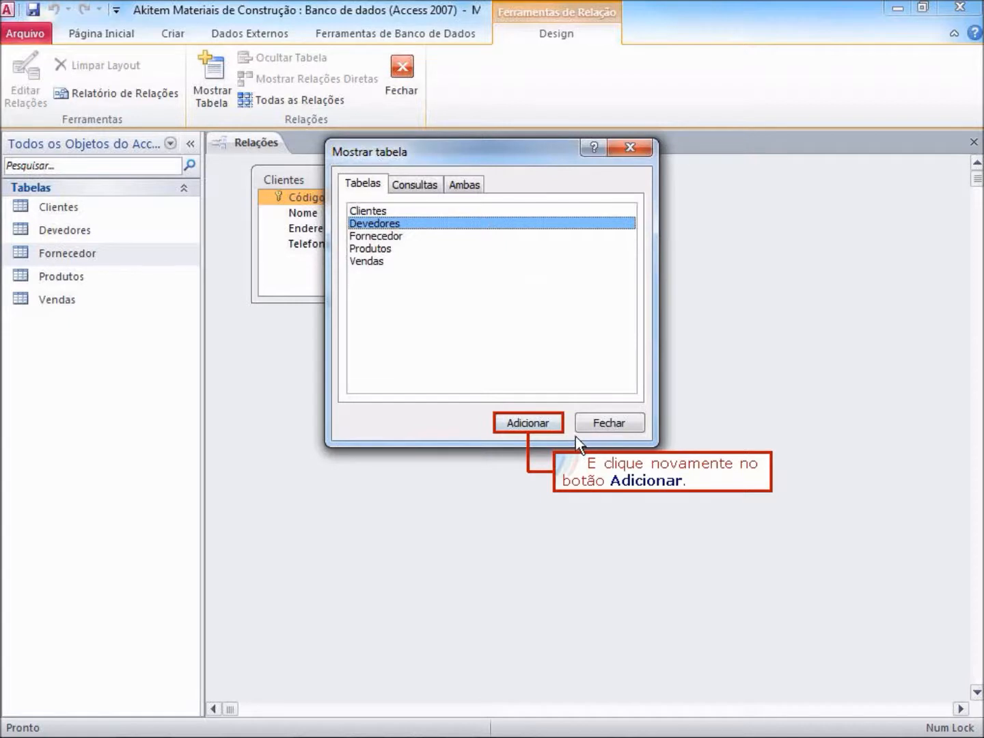
left_click(543, 421)
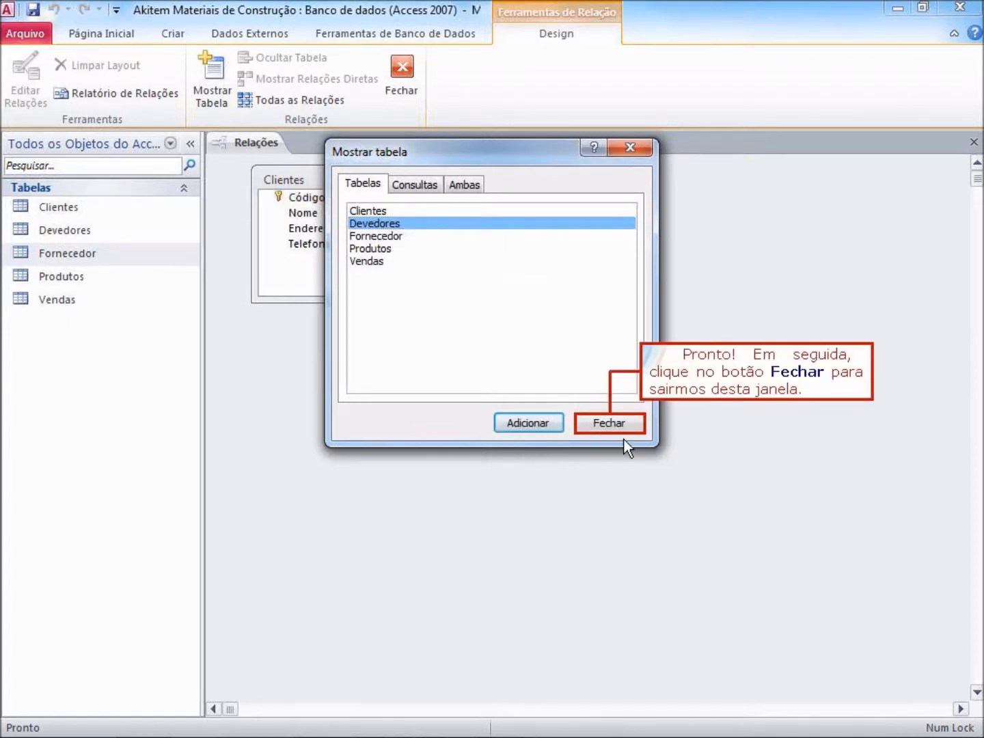
left_click(636, 425)
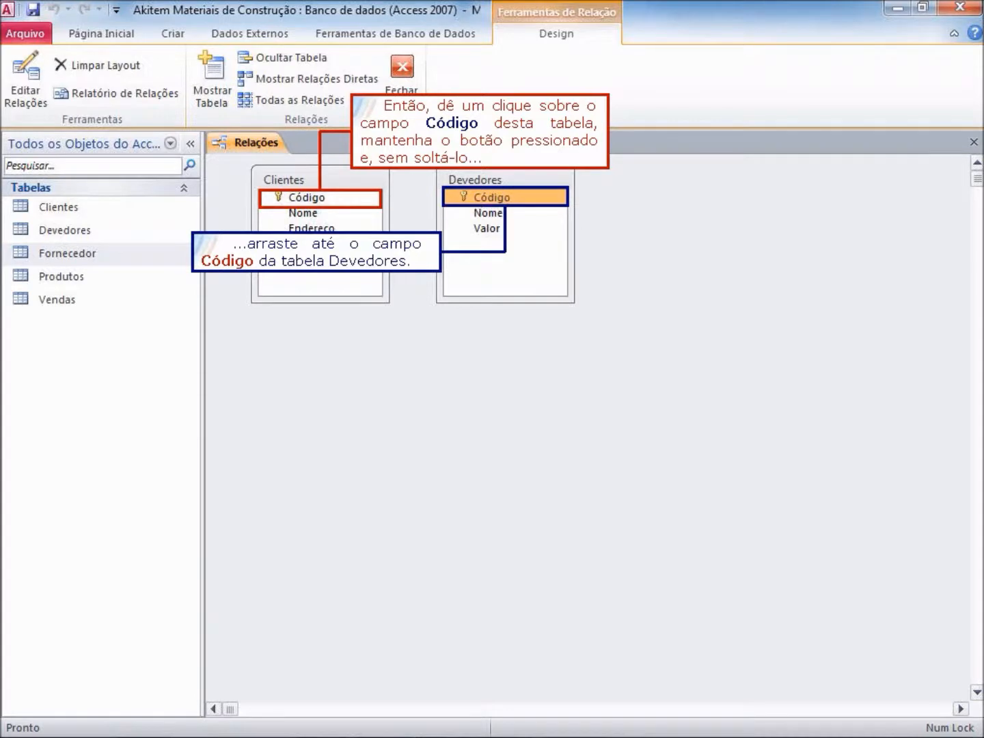
Relate Clientes to Devedores on Código with referential integrity, cascading updates and cascading deletions, and save the layout on closing.
left_click_drag(306, 197, 491, 198)
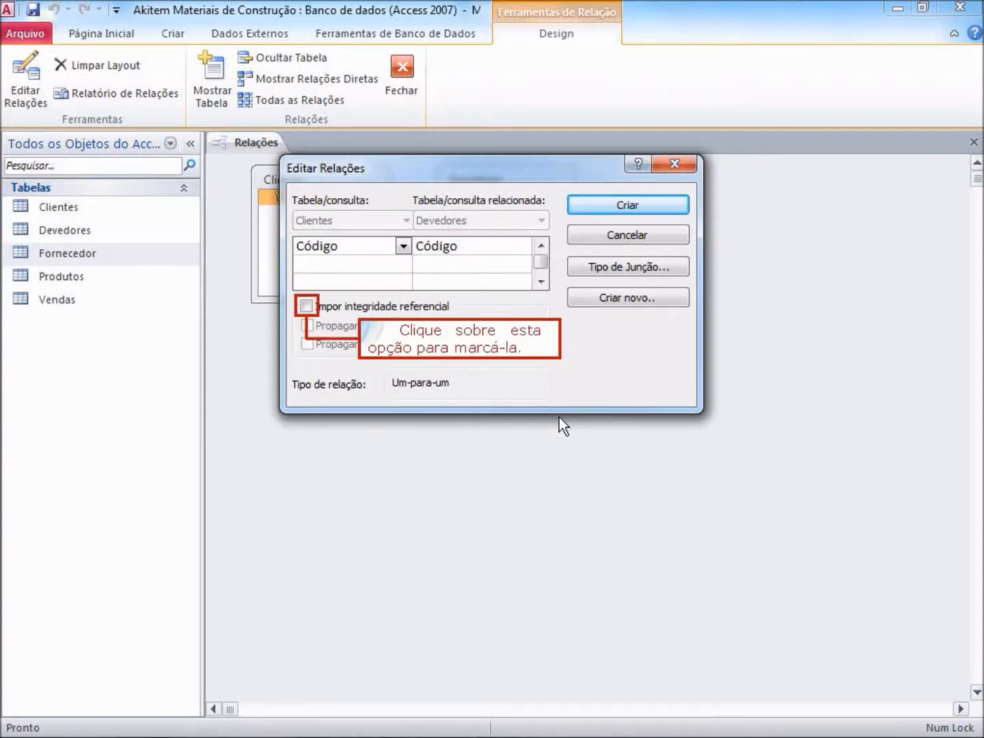
left_click(306, 305)
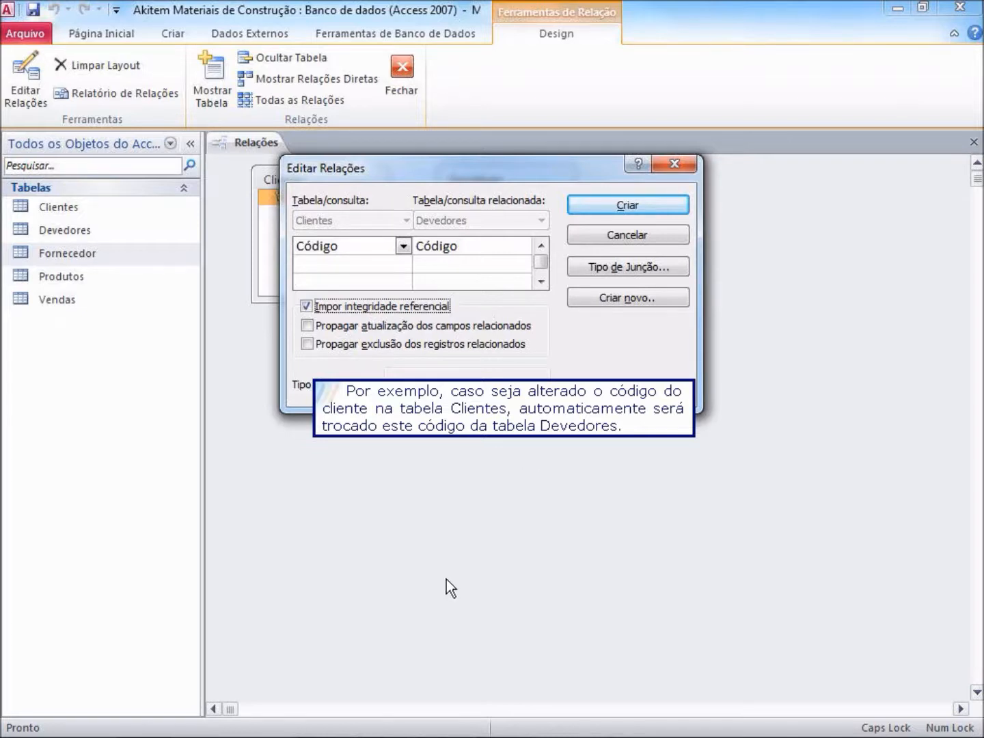
left_click(307, 325)
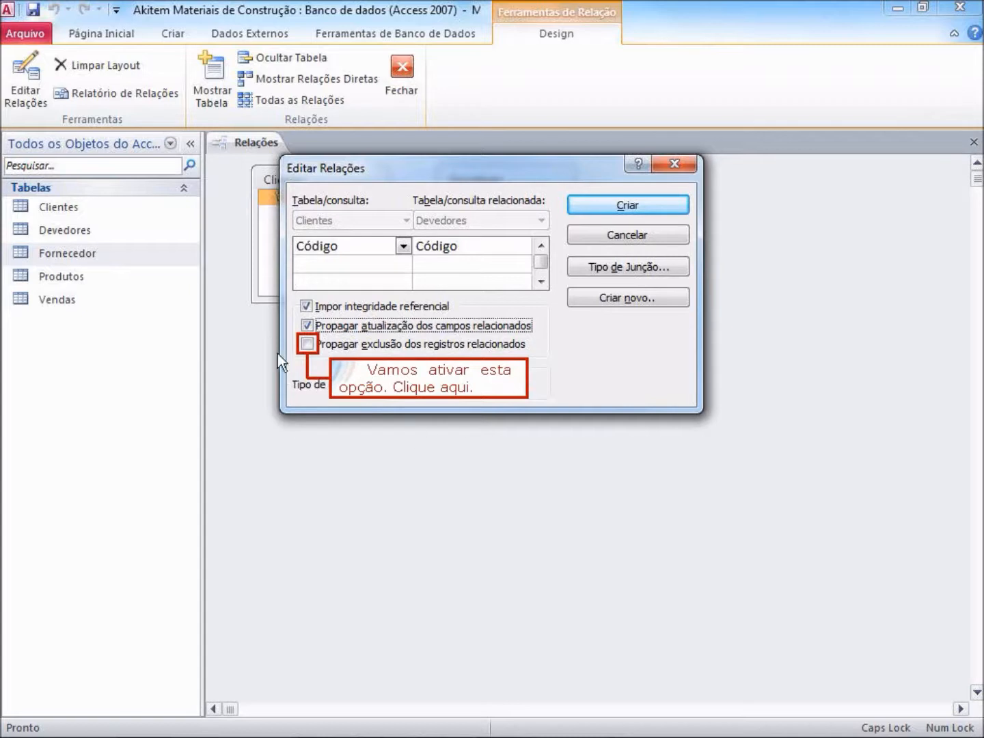
left_click(307, 343)
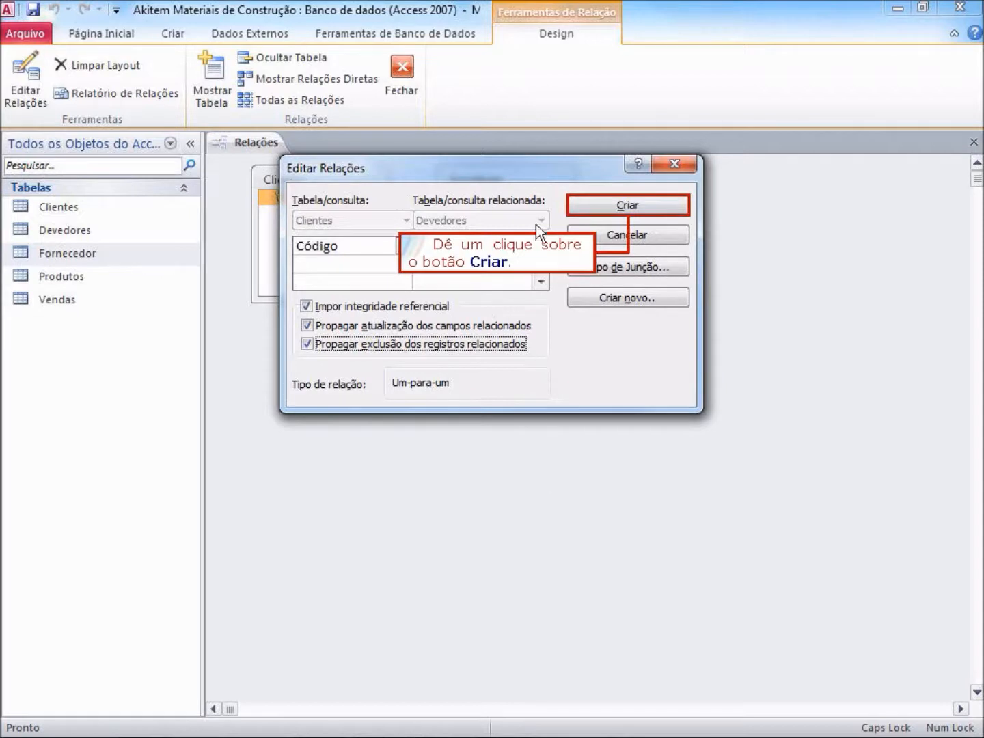
left_click(649, 205)
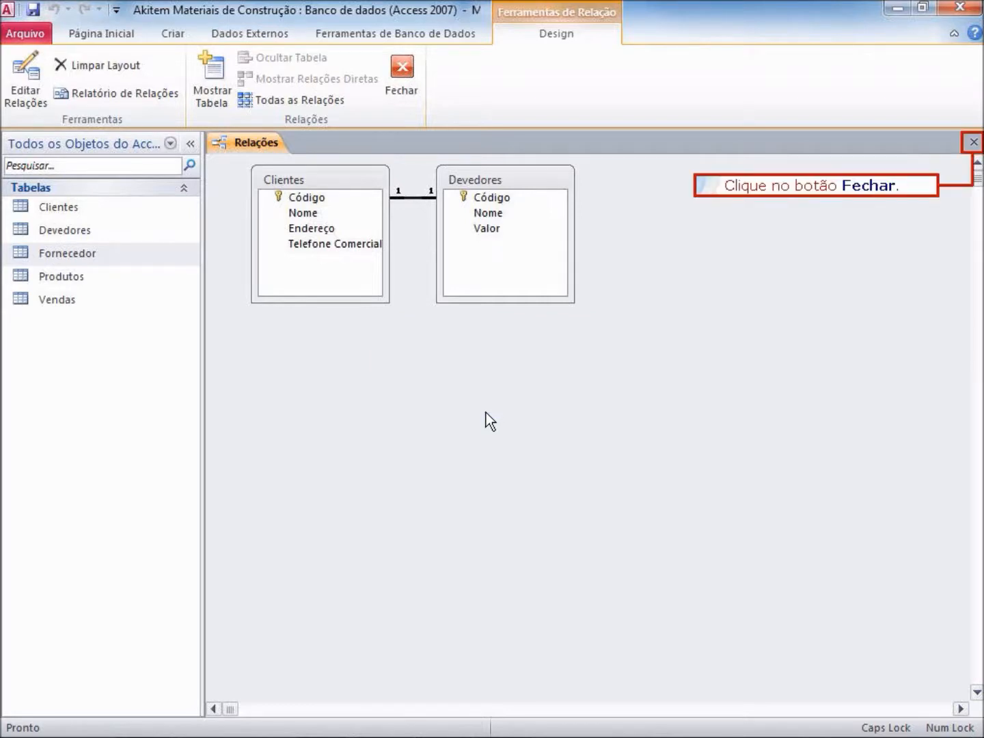
left_click(974, 142)
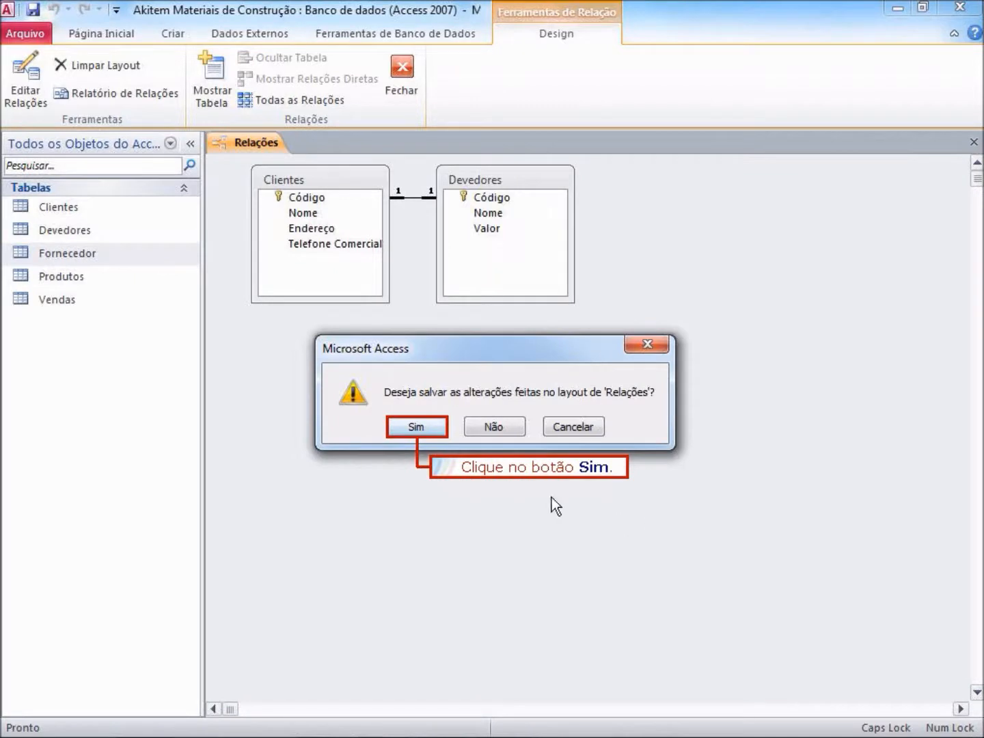
left_click(423, 429)
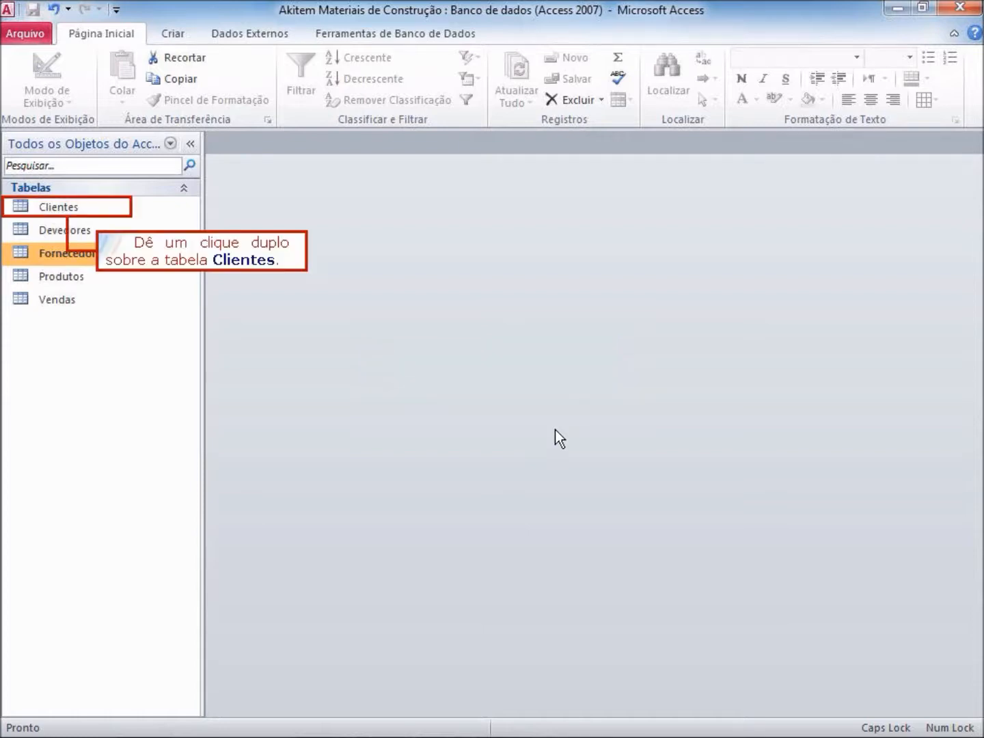
Inspect the related data under the first record of the Clientes table, close that table, and open Devedores.
double_click(81, 209)
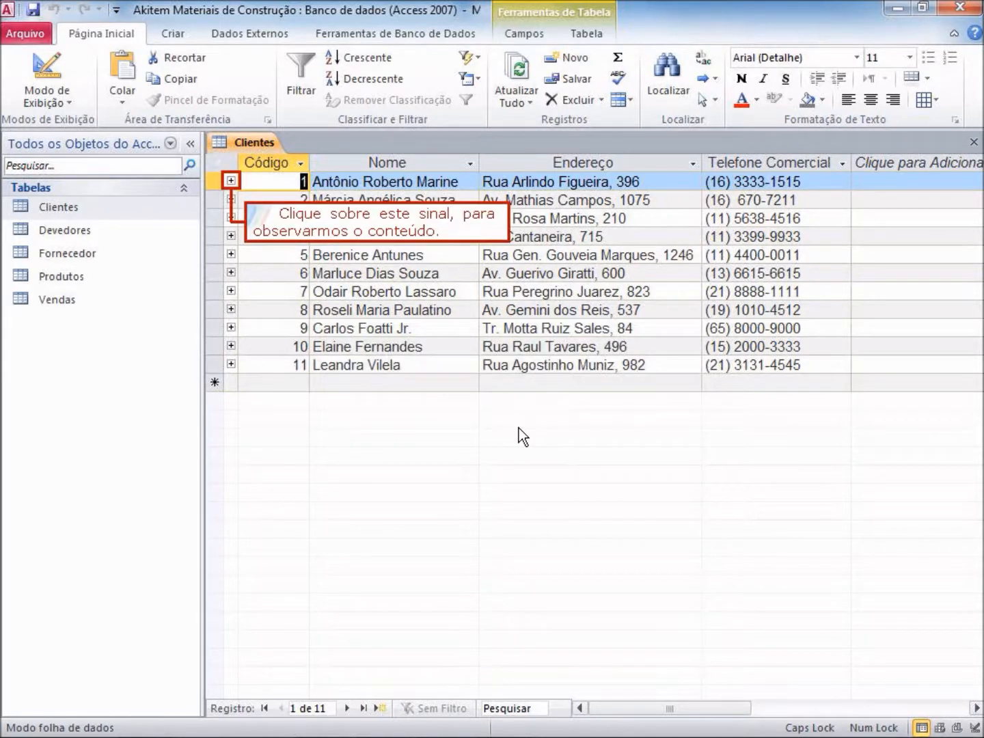
left_click(231, 181)
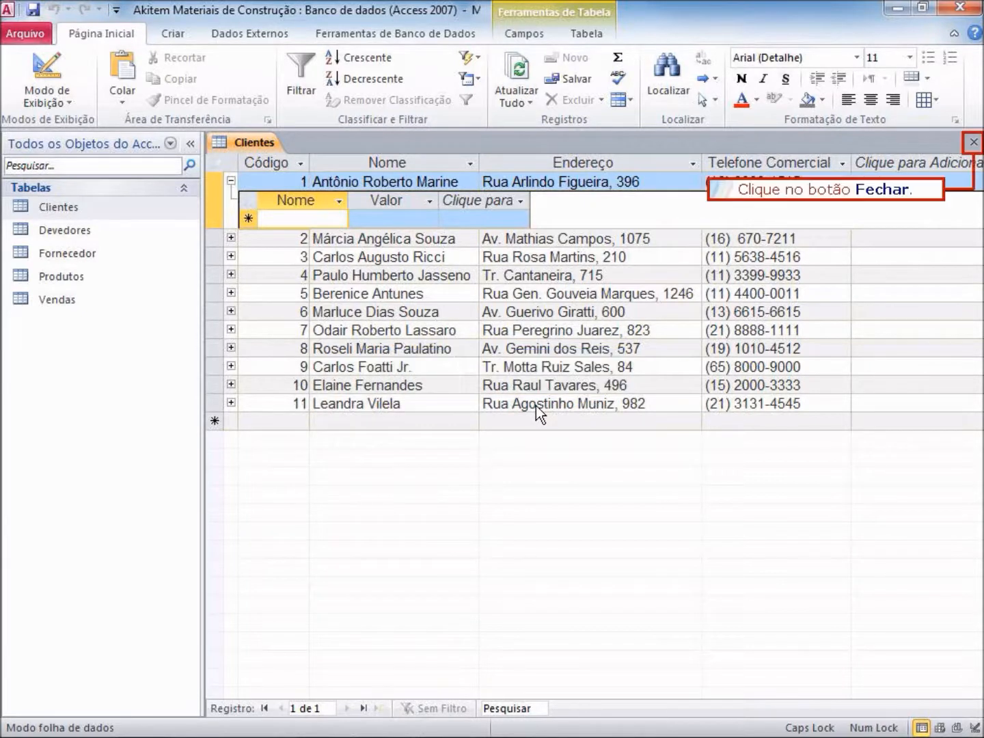
left_click(974, 144)
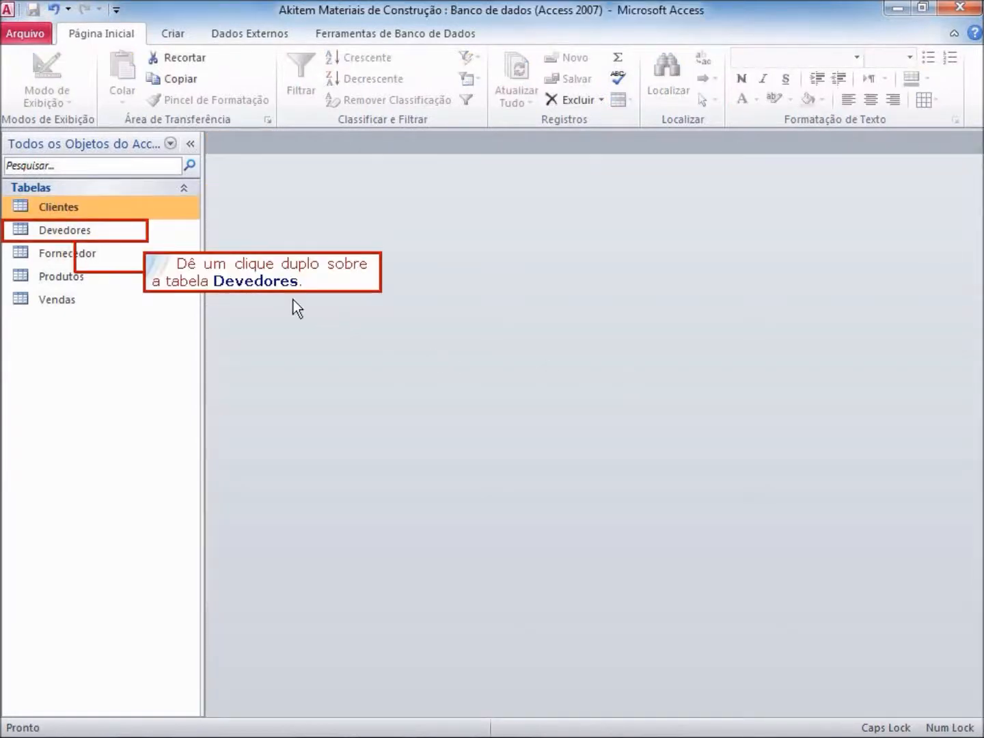
double_click(120, 232)
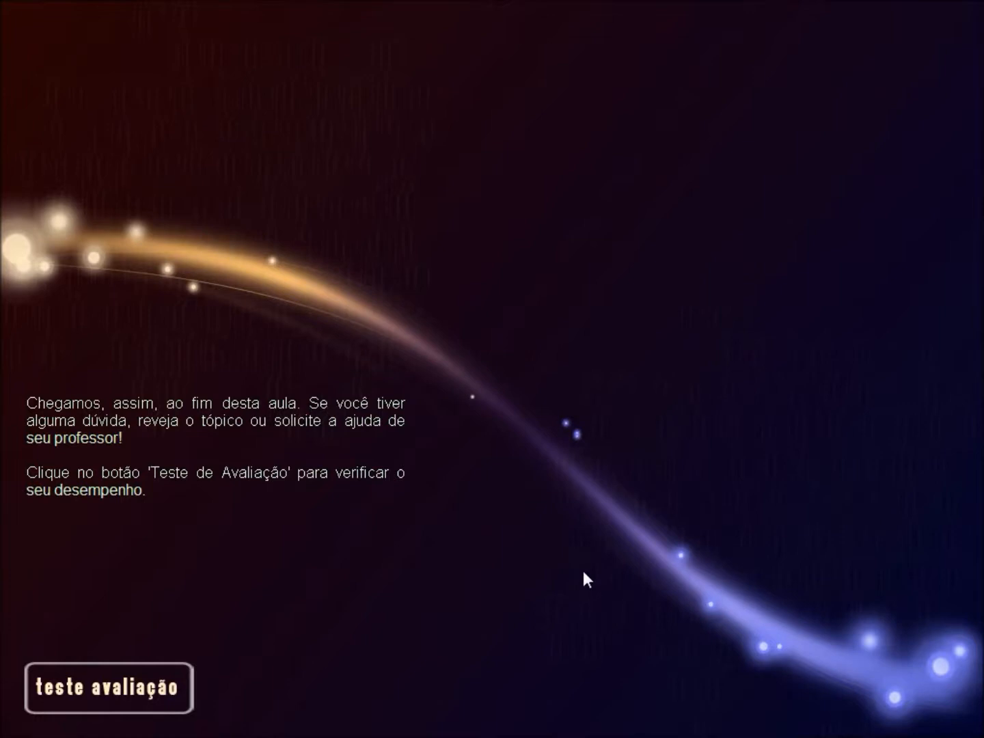
Start the evaluation test and answer questions 1 and 2 by opening the relationships screen and adding the Clientes table.
left_click(107, 692)
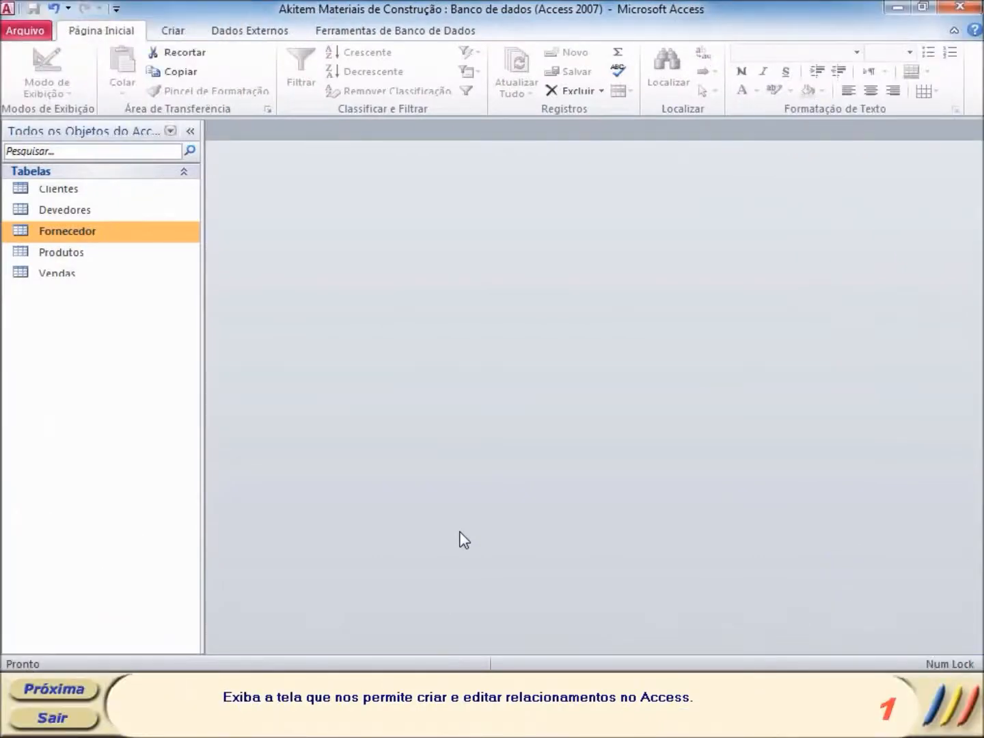
left_click(405, 34)
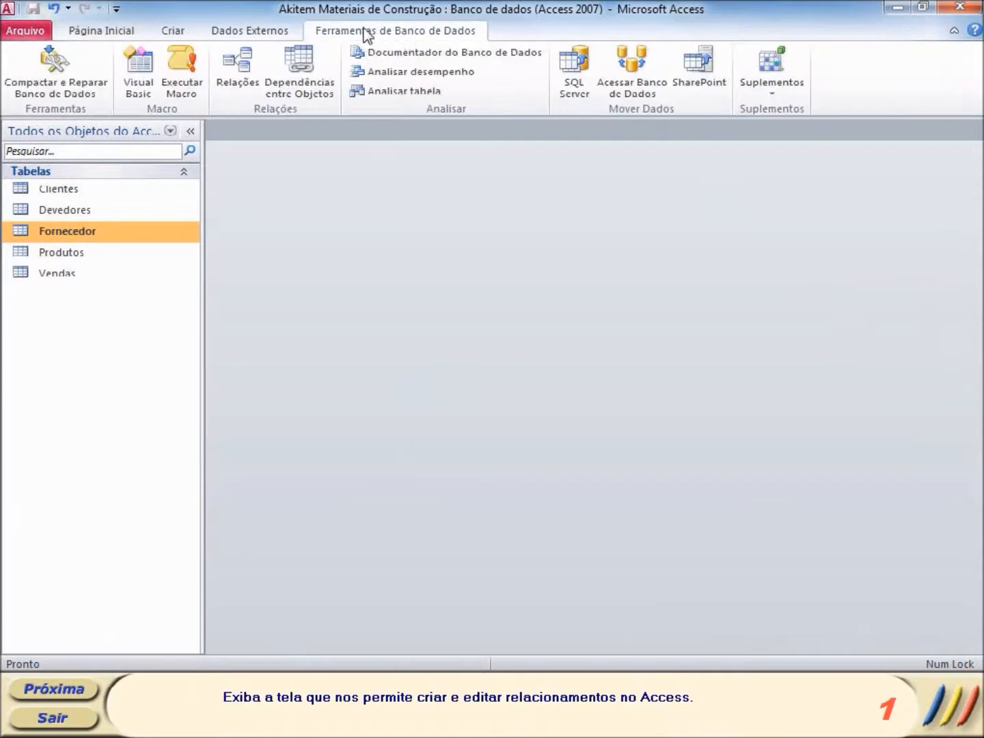
left_click(238, 78)
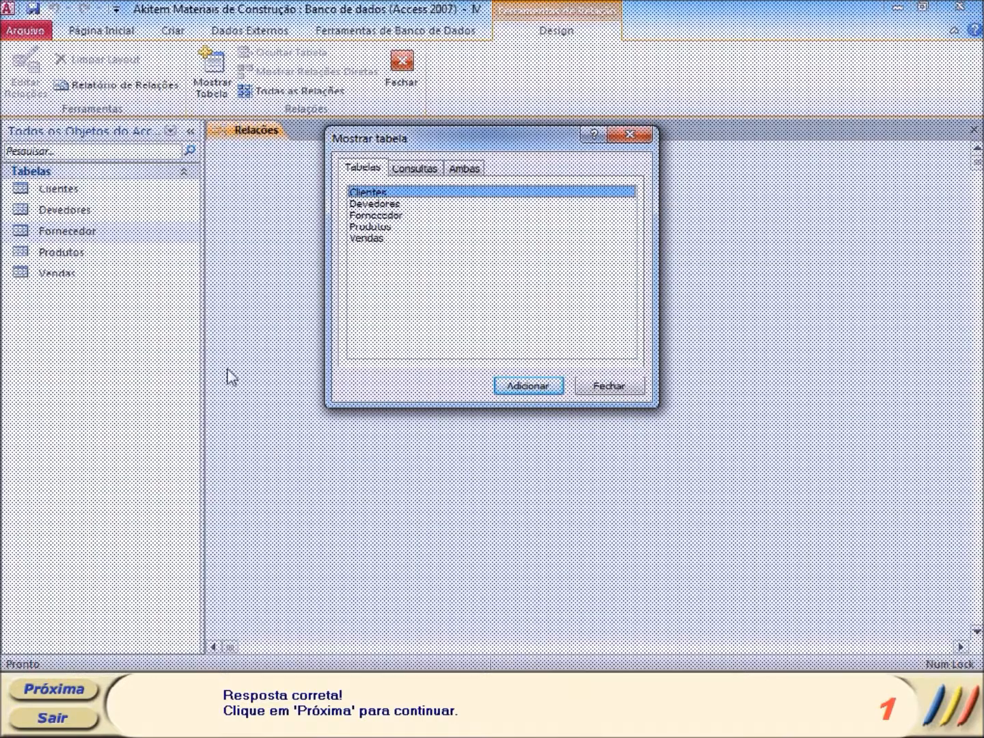
left_click(56, 692)
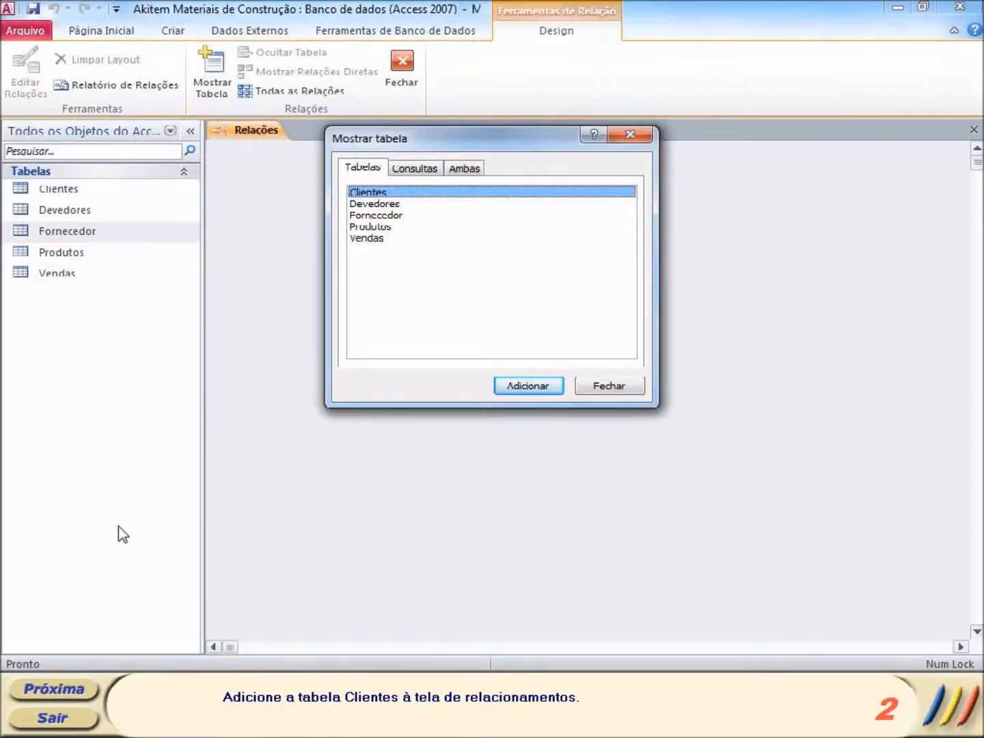
left_click(539, 387)
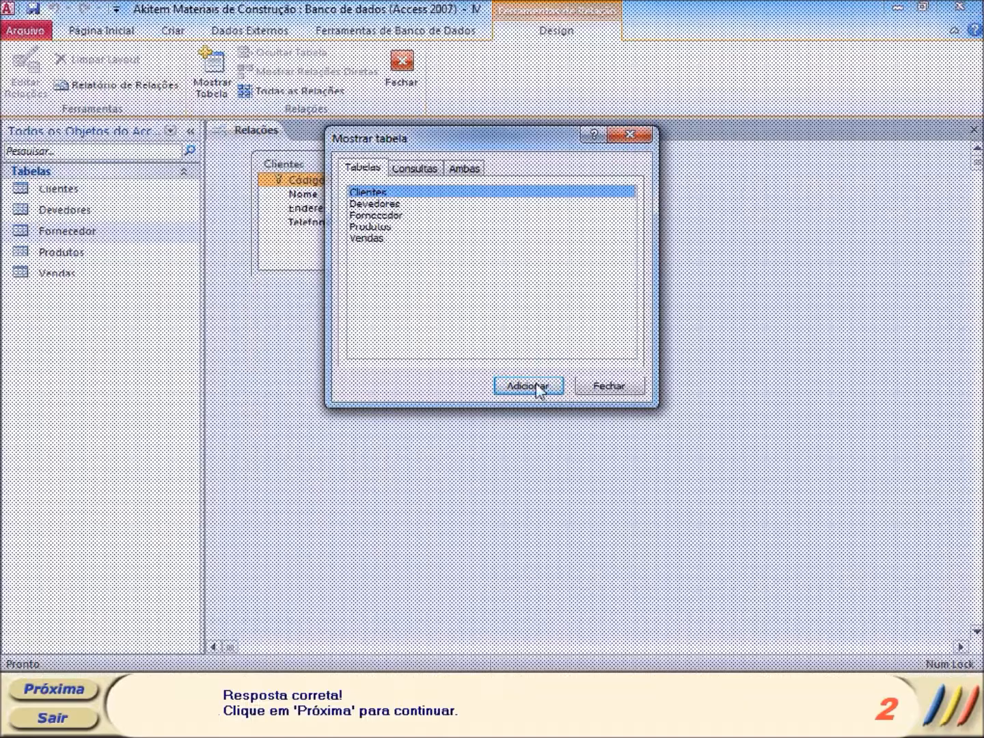
left_click(43, 693)
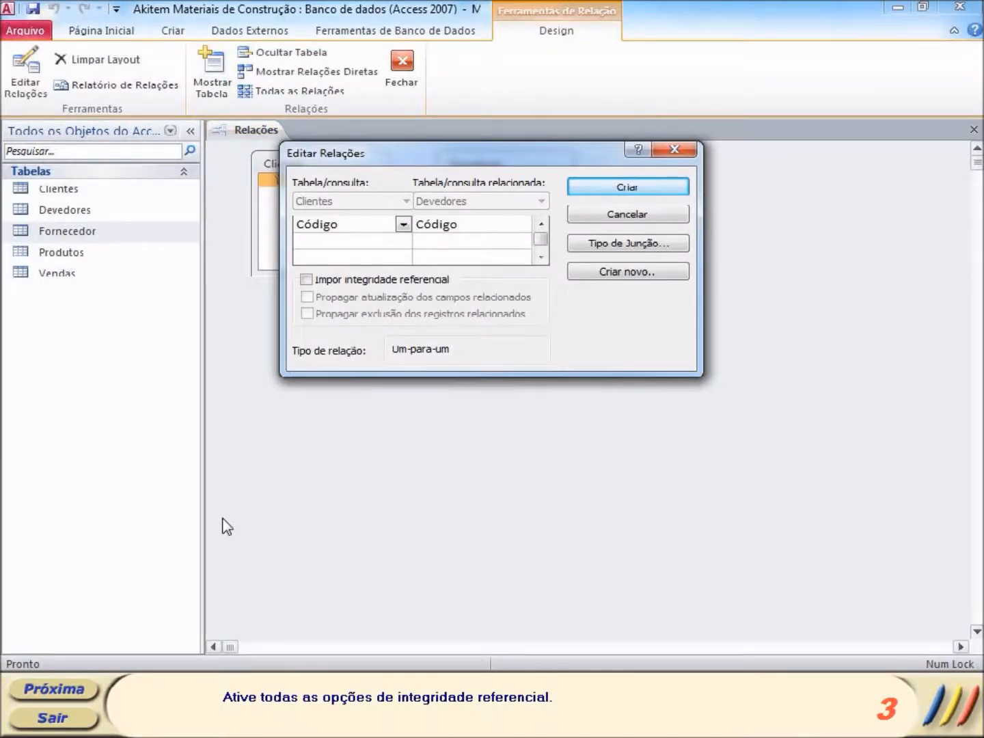
Answer question 3 by enabling referential integrity, cascading field updates and cascading record deletions, and advance to the next question.
left_click(306, 280)
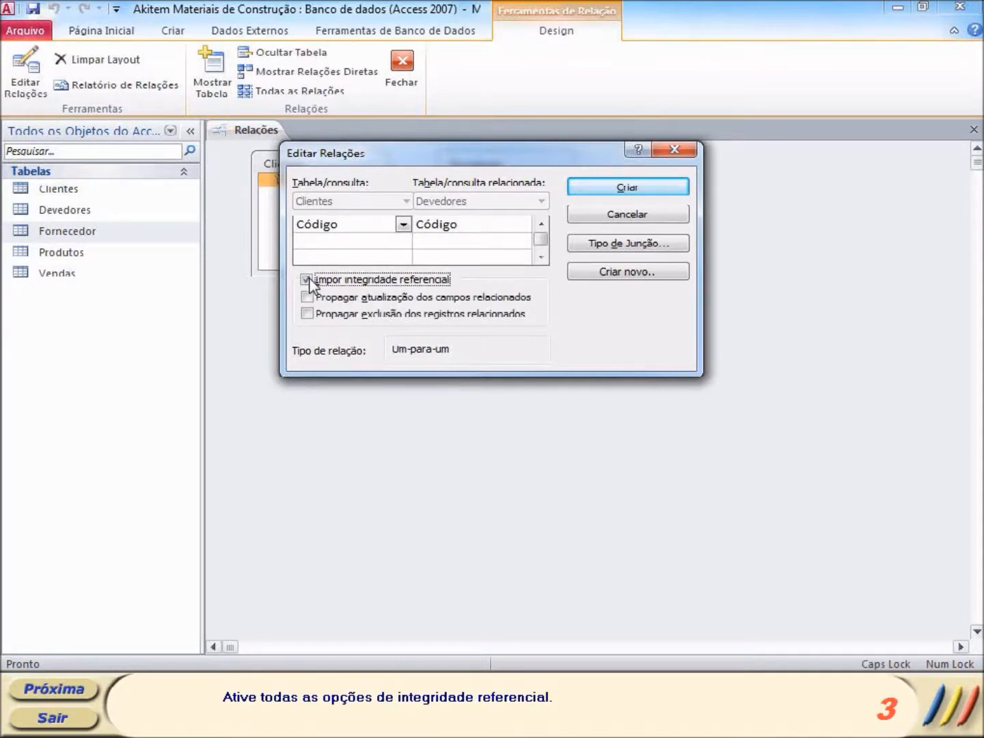
left_click(308, 298)
left_click(307, 314)
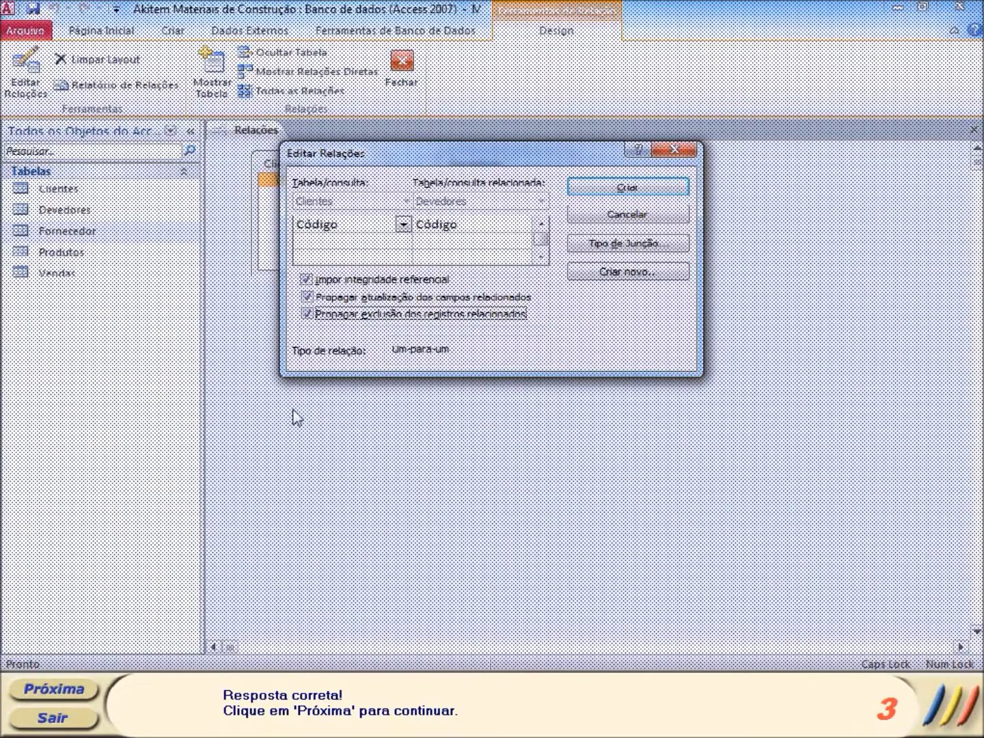
left_click(46, 692)
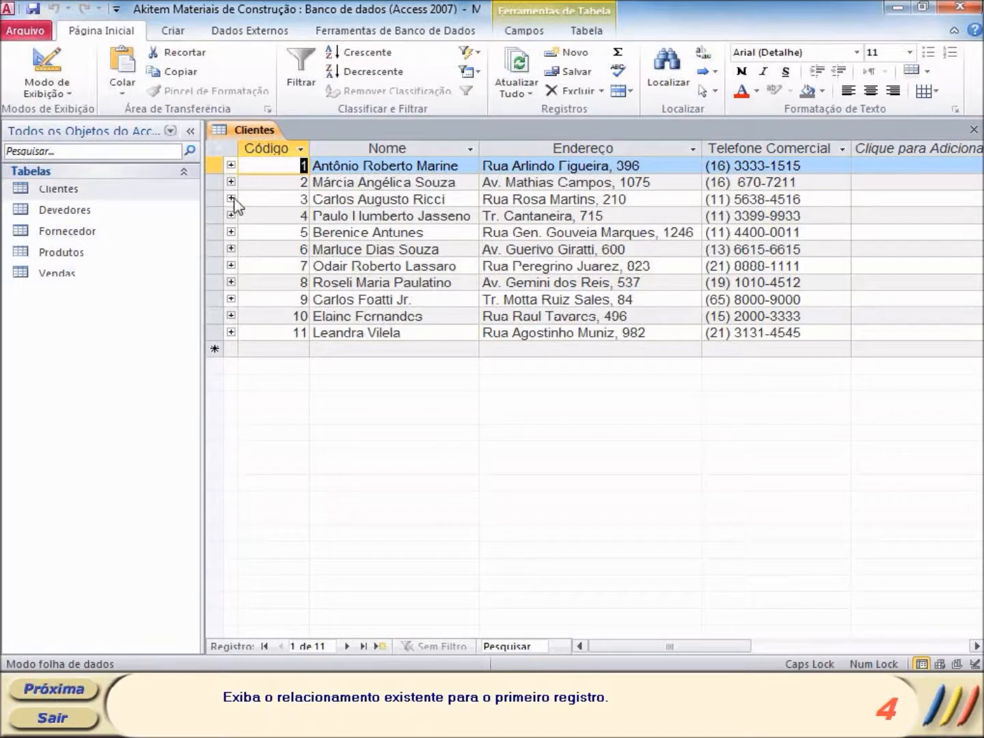
Answer question 4 by expanding the related data of the first Clientes record, and advance to question 5.
left_click(232, 165)
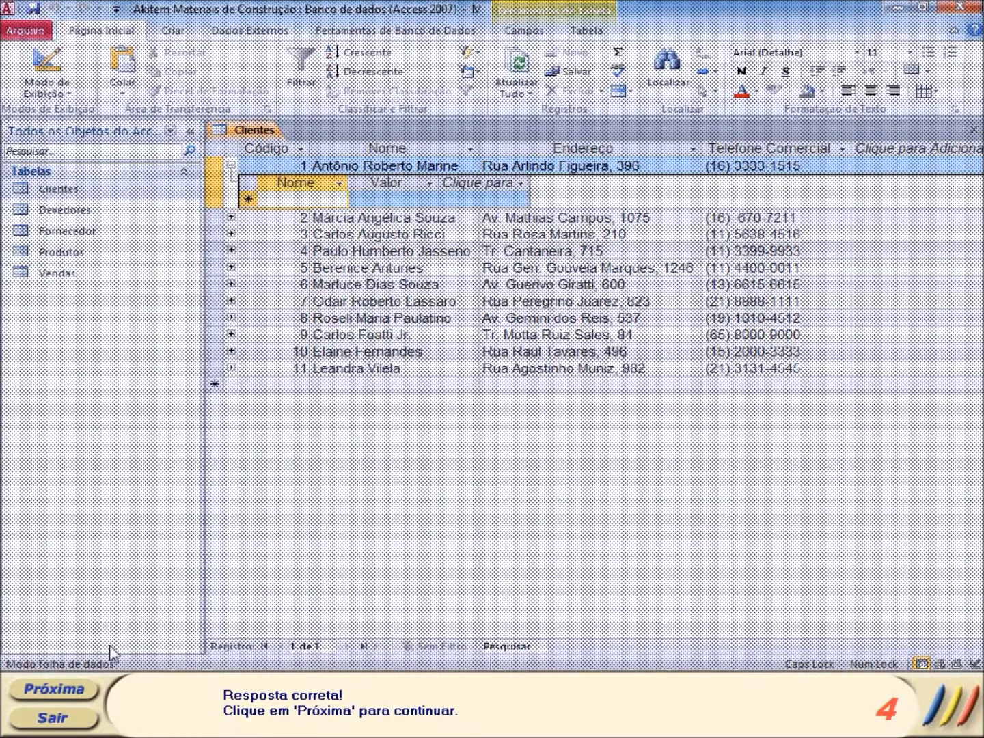
left_click(66, 703)
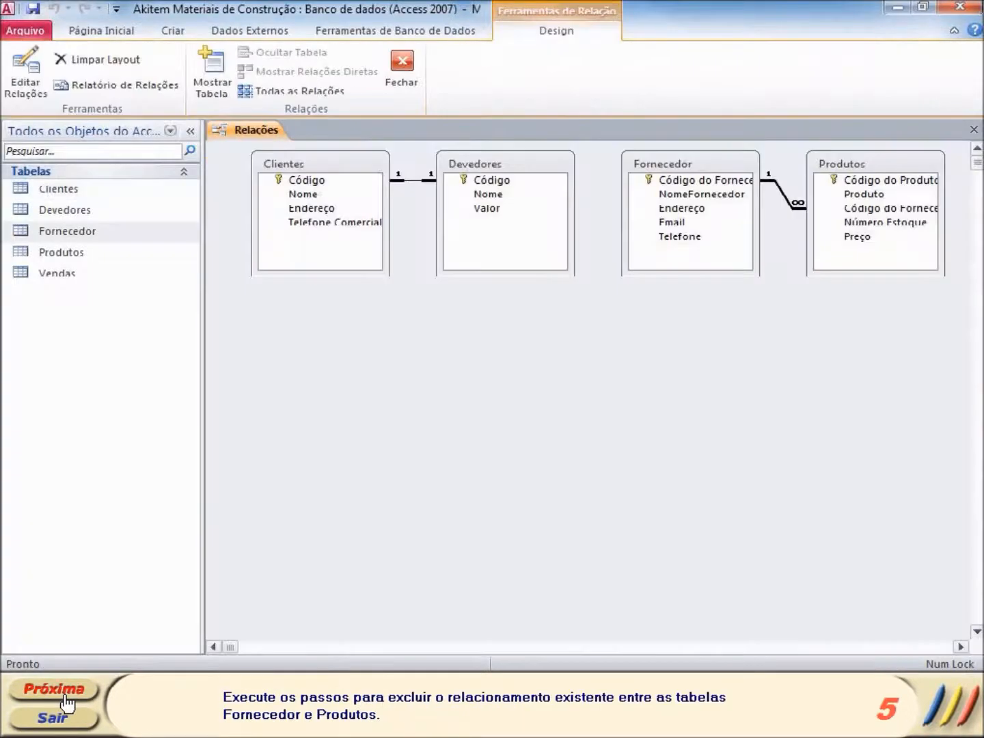